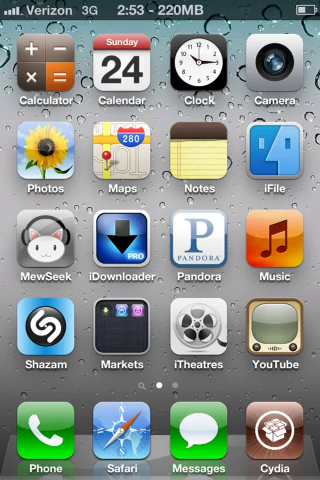
# Step: Launch iFile and navigate from root into /System/Library/CoreServices/SpringBoard.app
pyautogui.click(287, 138)
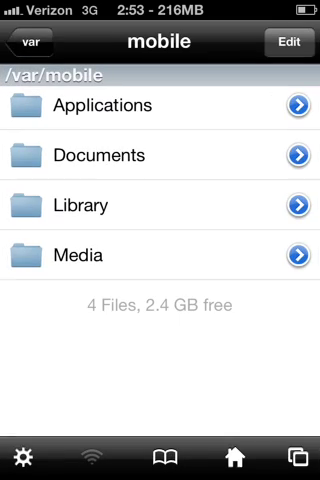
pyautogui.click(29, 42)
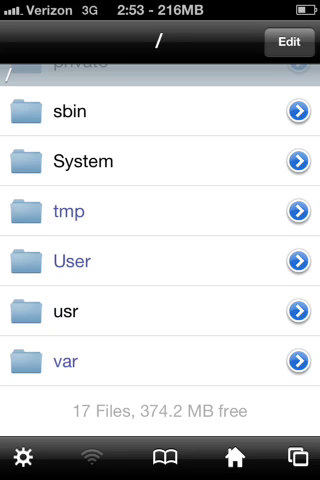
pyautogui.scroll(5, 160, 250)
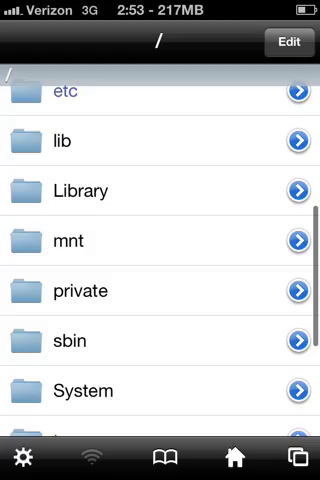
pyautogui.scroll(-2, 160, 250)
pyautogui.click(83, 315)
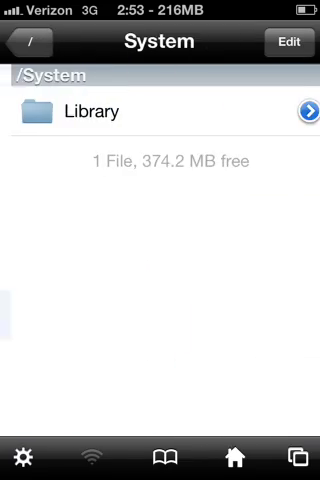
pyautogui.click(83, 110)
pyautogui.scroll(-5, 160, 260)
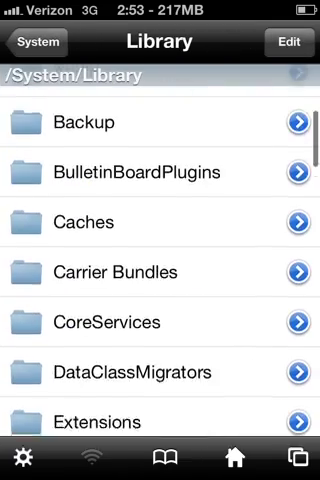
pyautogui.click(107, 170)
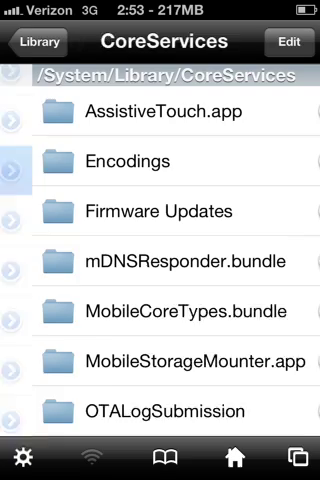
pyautogui.scroll(-5, 160, 260)
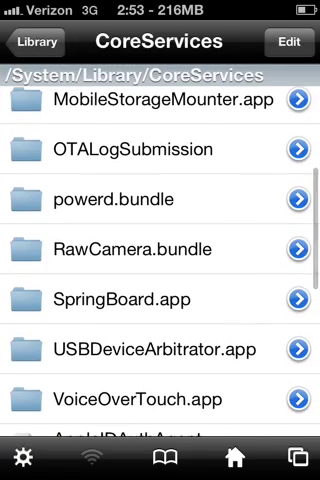
pyautogui.click(122, 298)
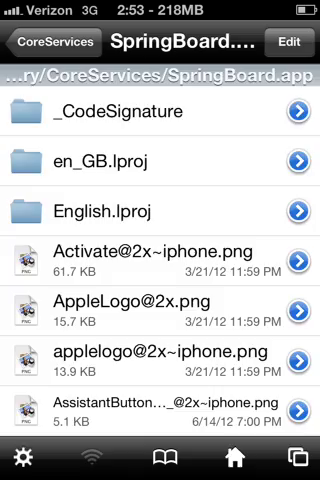
pyautogui.scroll(2, 160, 260)
pyautogui.scroll(-3, 160, 260)
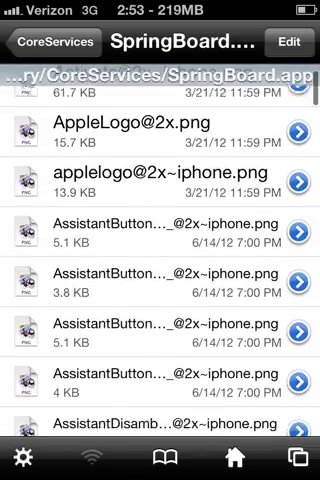
pyautogui.scroll(2, 160, 260)
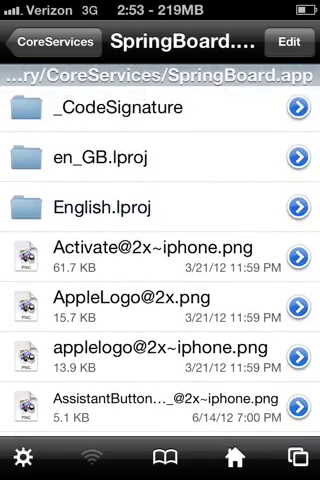
# Step: View English.lproj's SpringBoard.strings in iFile's Text Viewer
pyautogui.click(110, 203)
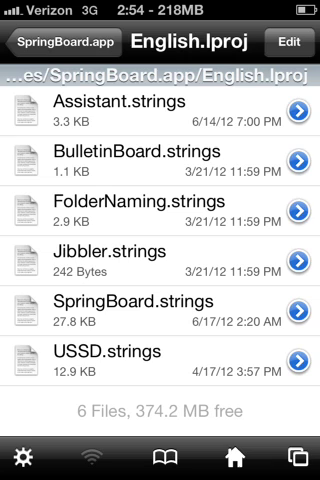
pyautogui.click(133, 310)
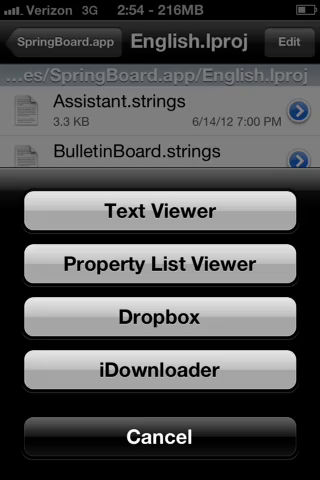
pyautogui.click(160, 211)
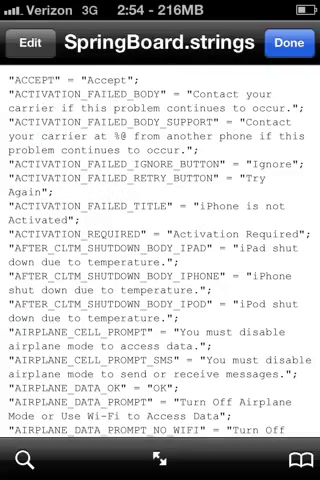
pyautogui.scroll(-10, 160, 250)
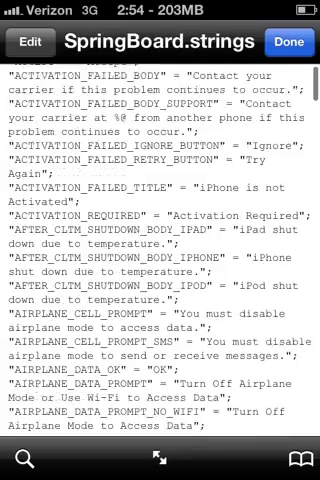
pyautogui.scroll(-5, 160, 250)
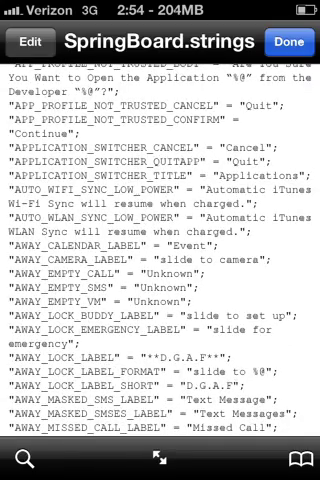
pyautogui.scroll(-3, 160, 250)
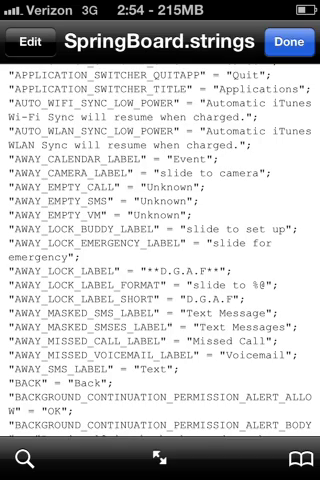
# Step: Edit the AWAY_LOCK_LABEL value from "slide to %@" to "**D.G.A.F**"
pyautogui.click(30, 42)
pyautogui.click(200, 243)
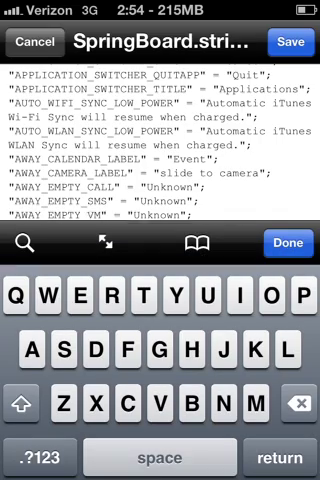
pyautogui.moveTo(200, 213)
pyautogui.mouseDown()
pyautogui.moveTo(215, 172)
pyautogui.moveTo(236, 172)
pyautogui.mouseUp()
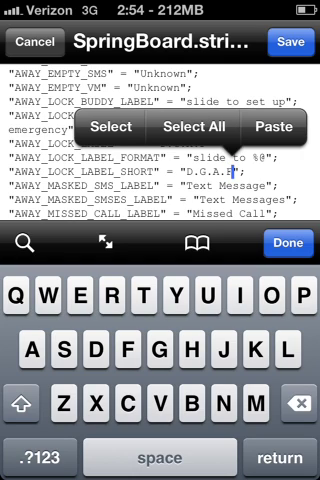
pyautogui.moveTo(255, 178); pyautogui.dragTo(258, 178)
pyautogui.moveTo(232, 185); pyautogui.dragTo(262, 135)
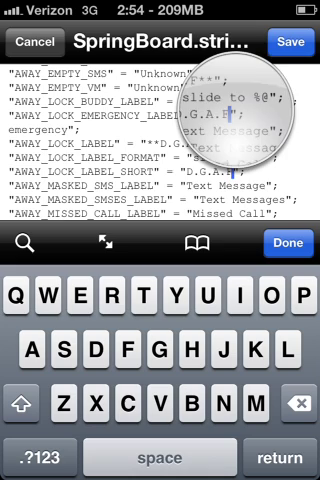
pyautogui.moveTo(262, 135)
pyautogui.mouseDown()
pyautogui.moveTo(262, 108)
pyautogui.moveTo(228, 171)
pyautogui.moveTo(262, 98)
pyautogui.mouseUp()
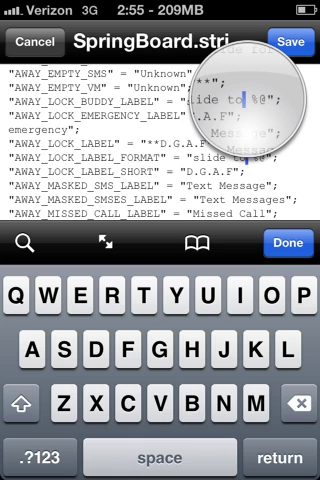
pyautogui.moveTo(262, 98)
pyautogui.mouseDown()
pyautogui.moveTo(268, 98)
pyautogui.moveTo(228, 90)
pyautogui.moveTo(220, 143)
pyautogui.mouseUp()
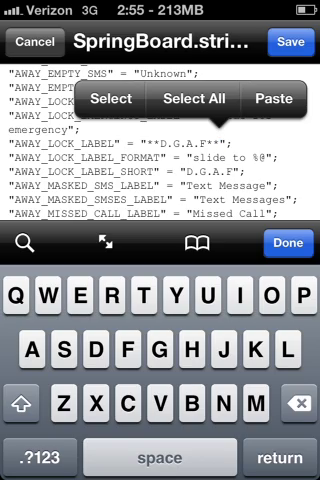
# Step: Save SpringBoard.strings, close the text view and return to iFile's home folder
pyautogui.click(288, 242)
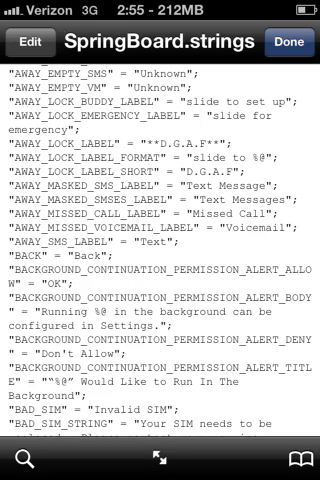
pyautogui.click(288, 42)
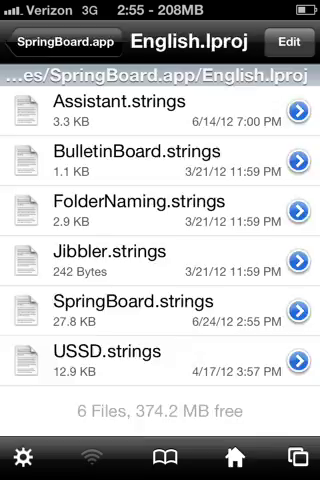
pyautogui.click(60, 42)
pyautogui.click(234, 458)
# Step: Leave iFile and trigger a respring from the Notification Center toggles
pyautogui.press('Home')
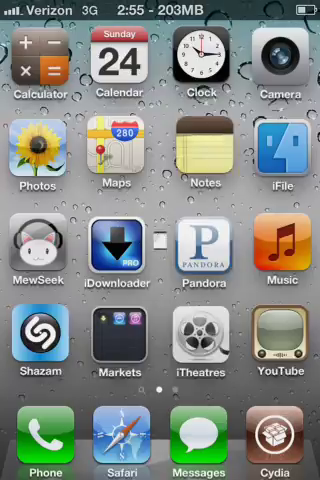
pyautogui.press('Home')
pyautogui.press('Home')
pyautogui.click(118, 207)
pyautogui.moveTo(160, 2); pyautogui.dragTo(160, 468)
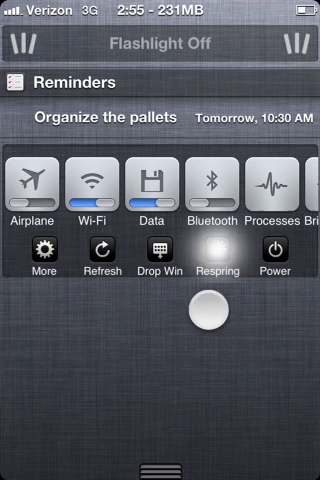
pyautogui.moveTo(166, 465); pyautogui.dragTo(166, 120)
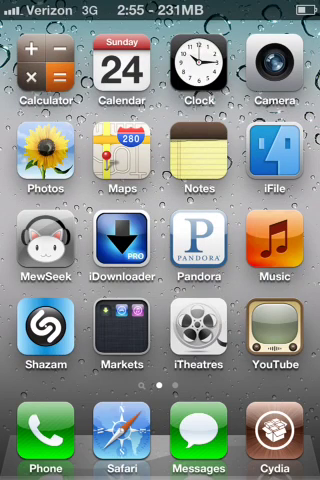